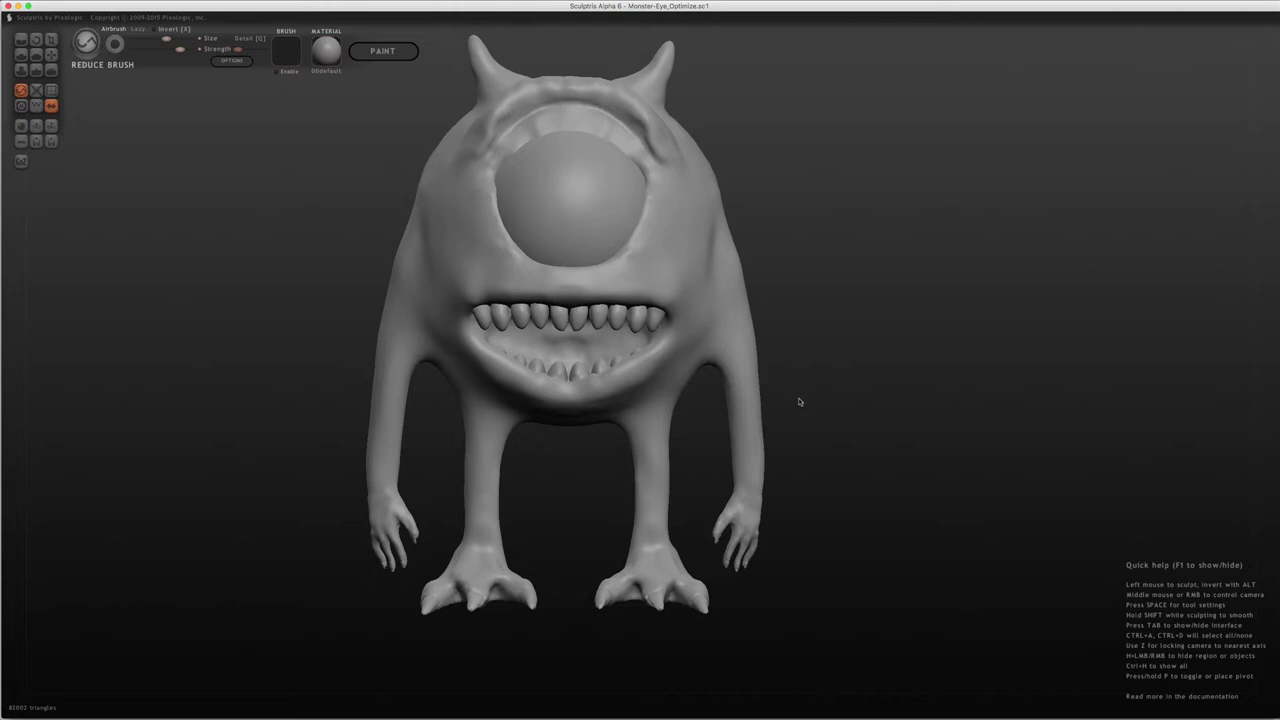
- Switch the monster model to paint mode, building its mapping at a resolution of 2048
middle_drag(813, 286, 899, 311)
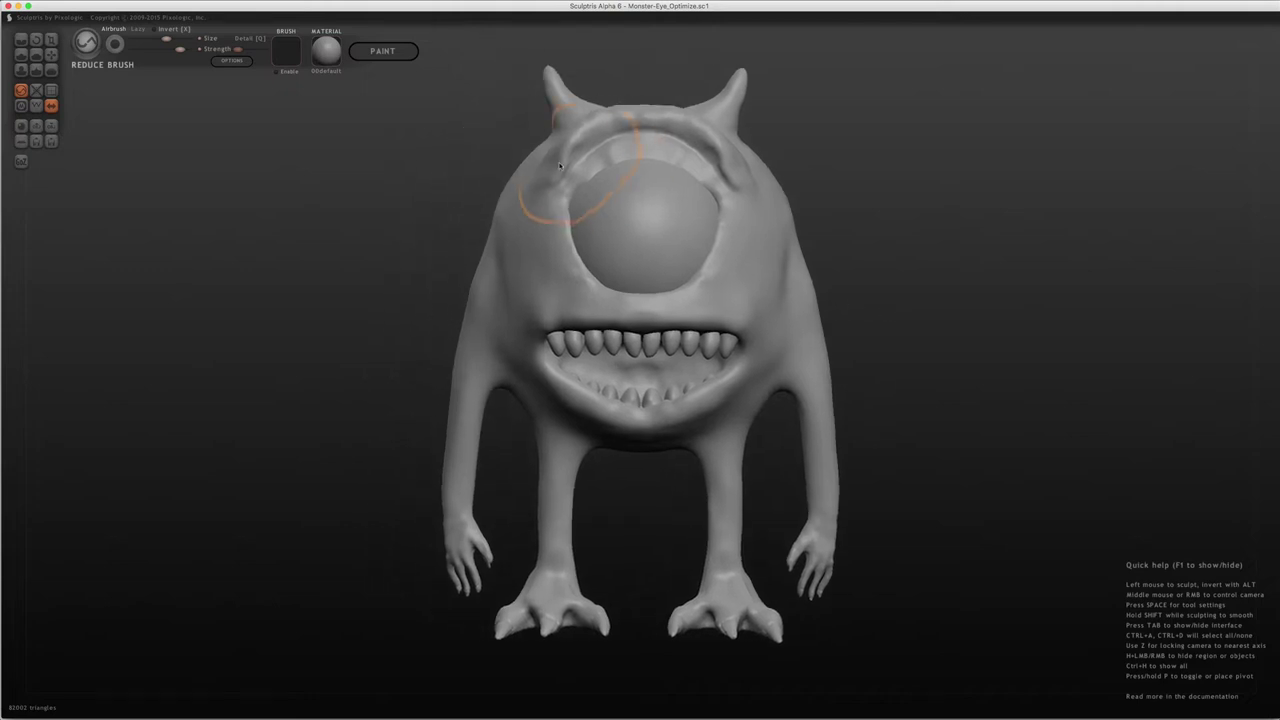
click(407, 55)
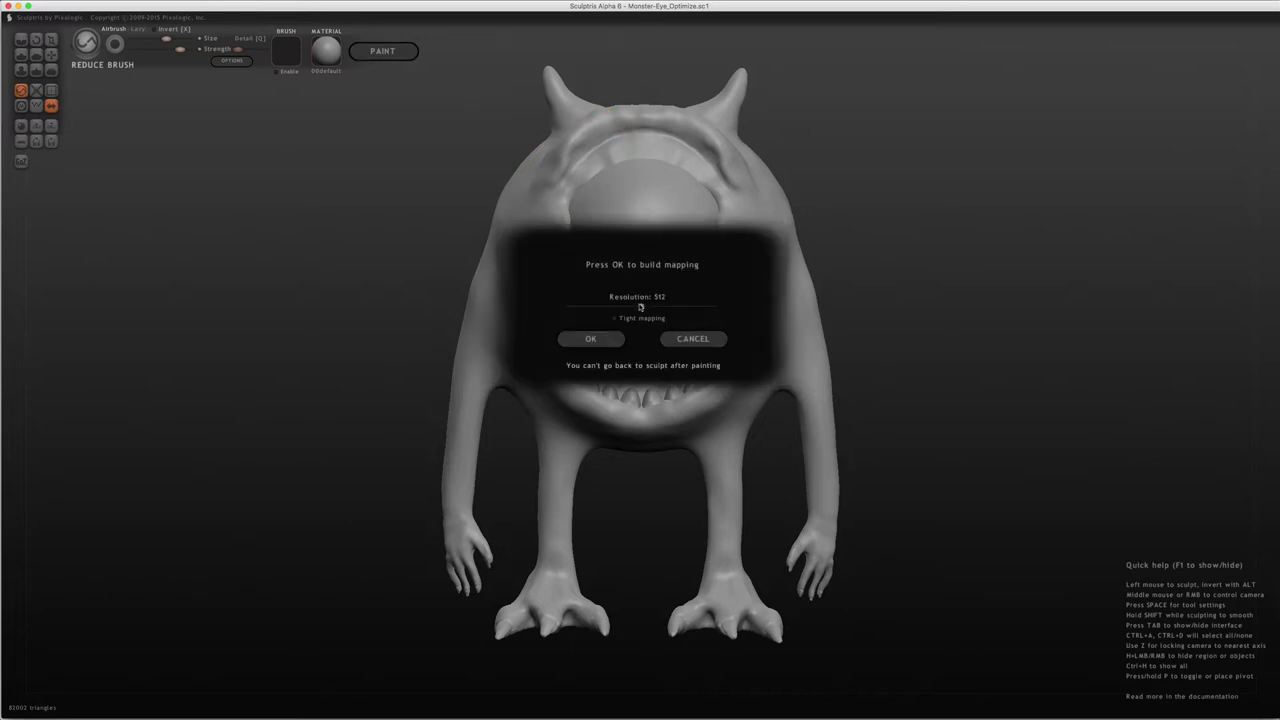
drag(641, 307, 729, 305)
click(605, 340)
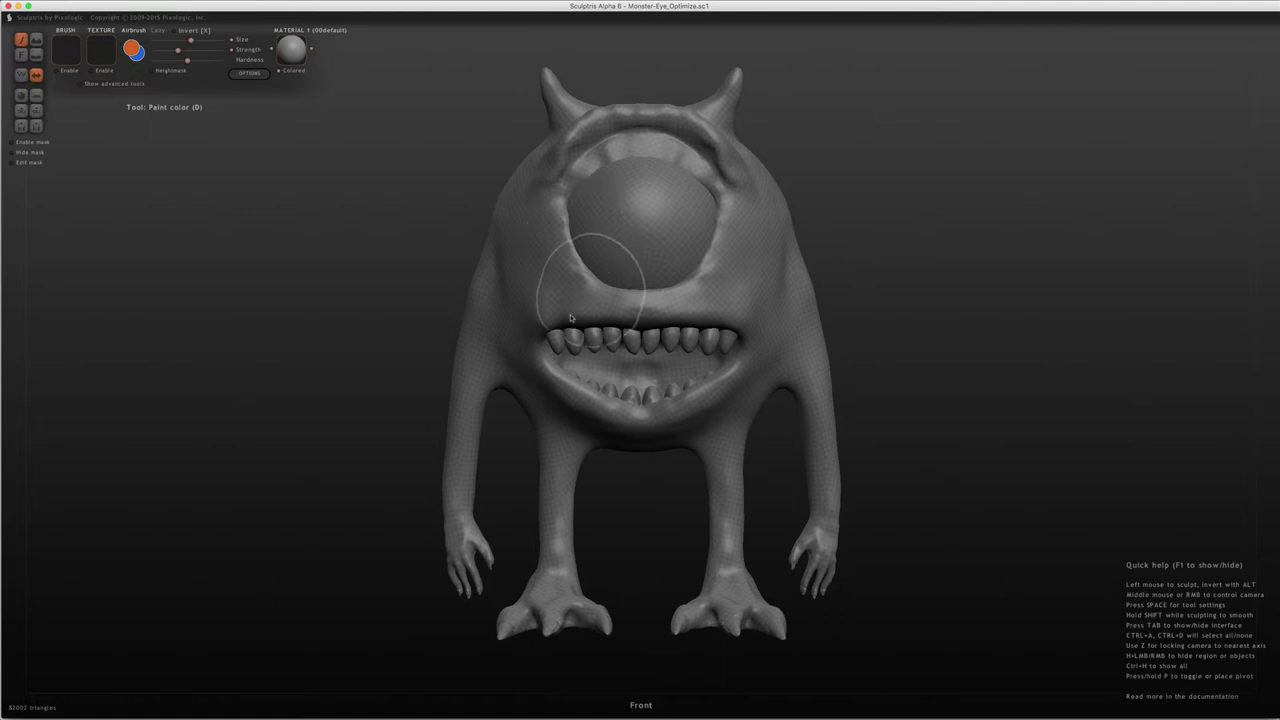
- Examine the mapping's checker pattern on the monster's mouth, hands, legs, feet and back at the 2048 resolution
scroll(562, 315, up, 6)
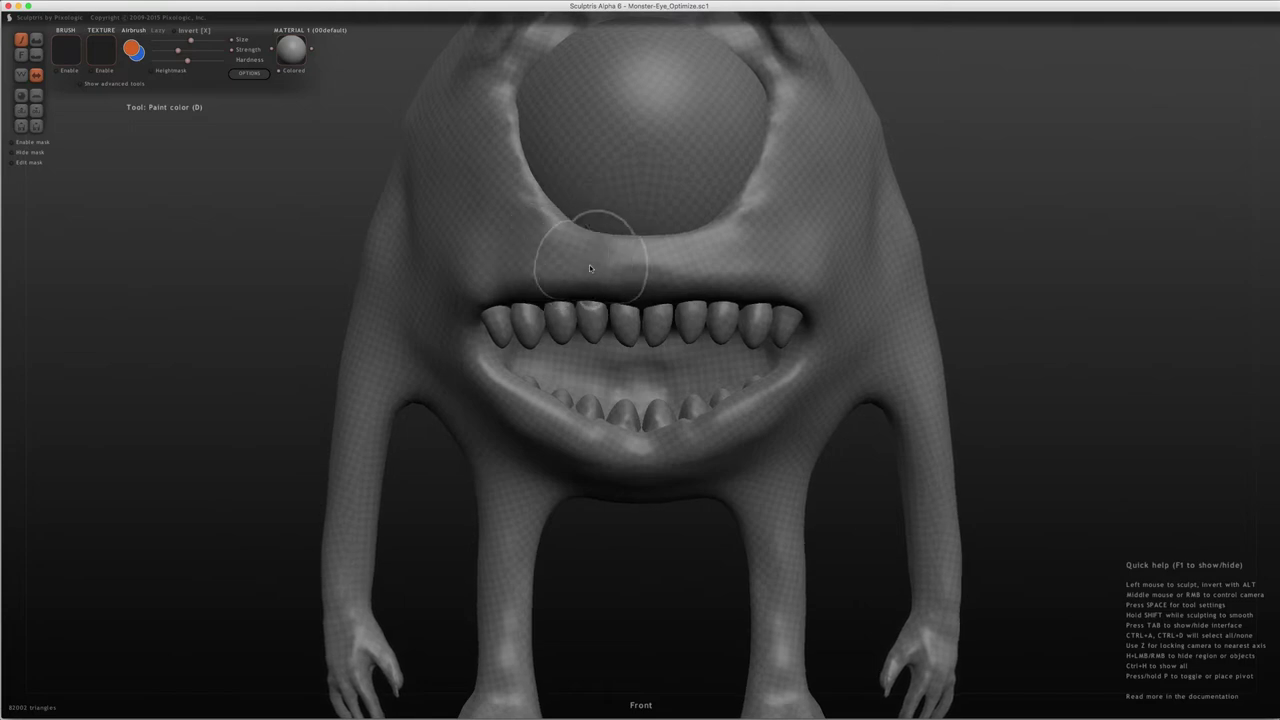
mouse_move(309, 240)
mouse_down()
mouse_move(368, 264)
mouse_move(476, 241)
mouse_move(489, 197)
mouse_move(446, 181)
mouse_move(464, 418)
mouse_up()
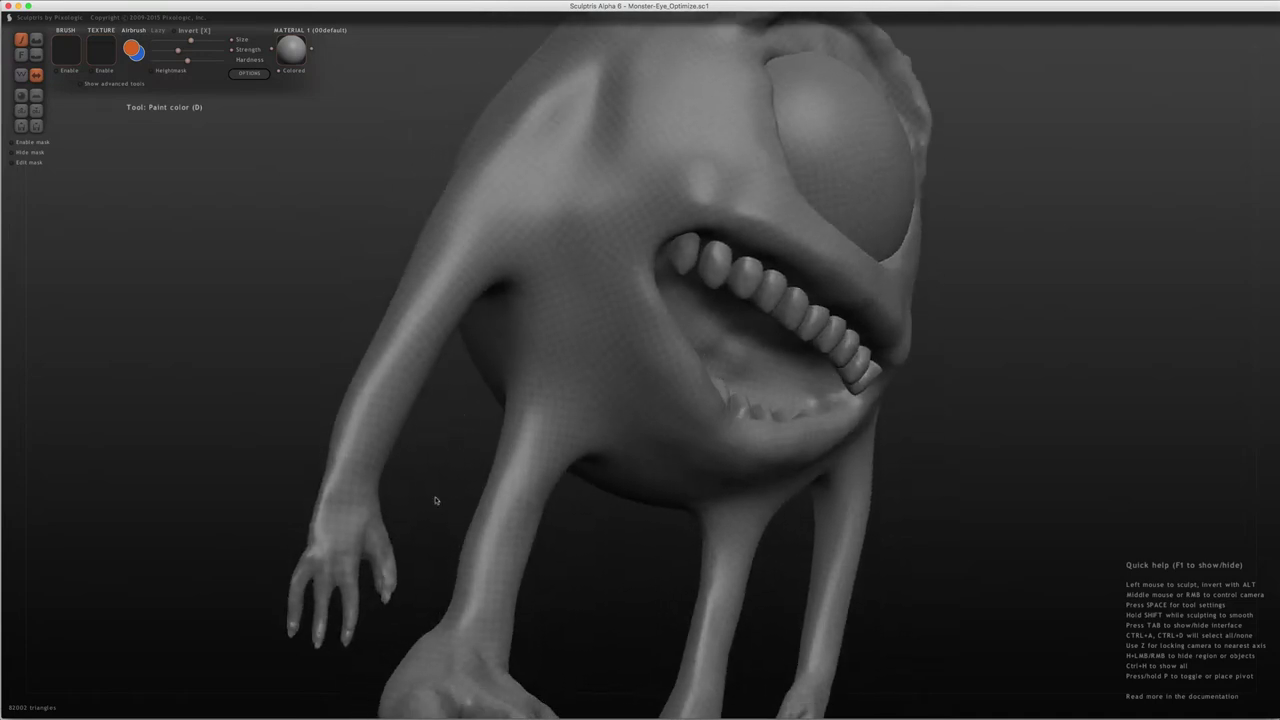
drag(423, 506, 481, 540)
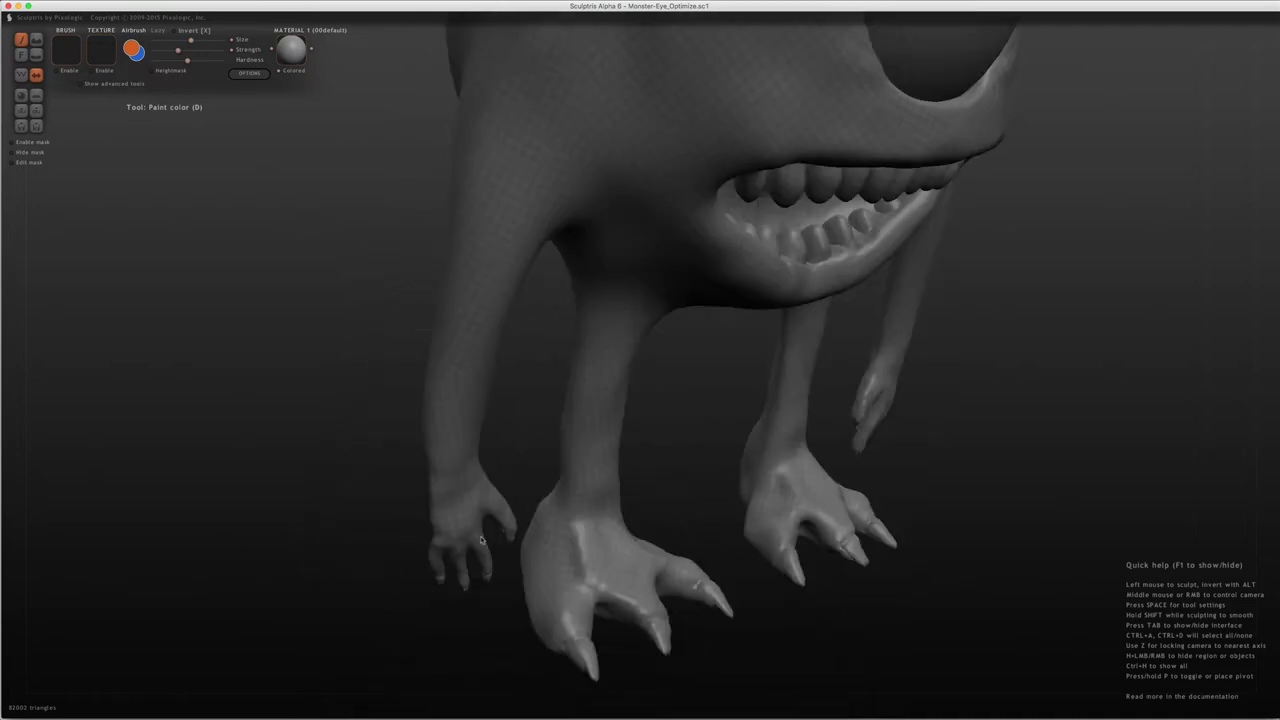
drag(508, 482, 440, 515)
drag(520, 523, 562, 463)
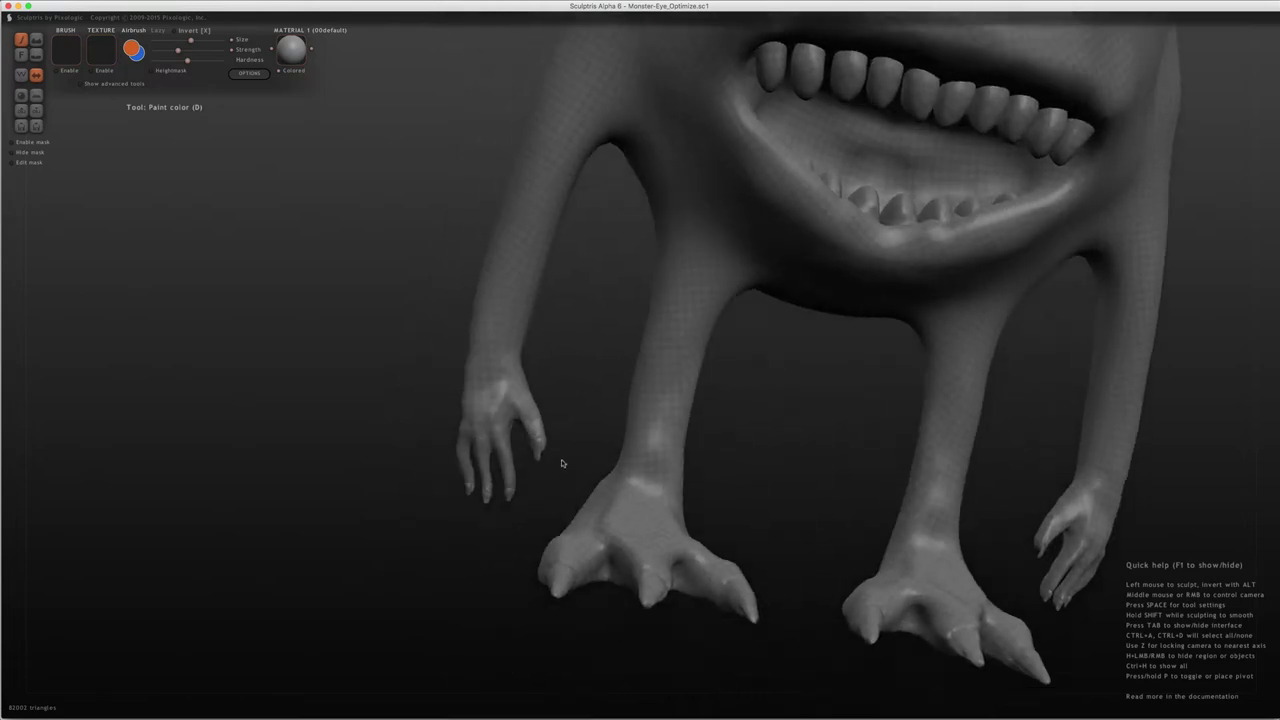
scroll(543, 486, up, 10)
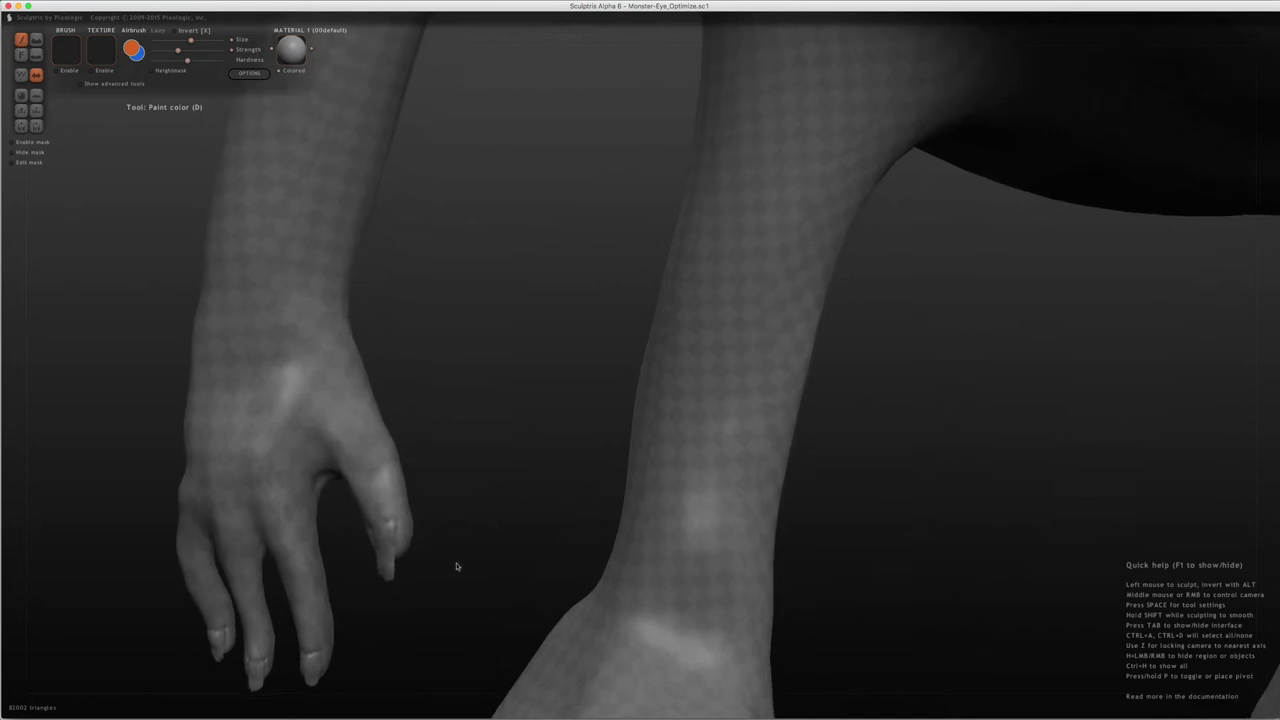
drag(456, 566, 563, 451)
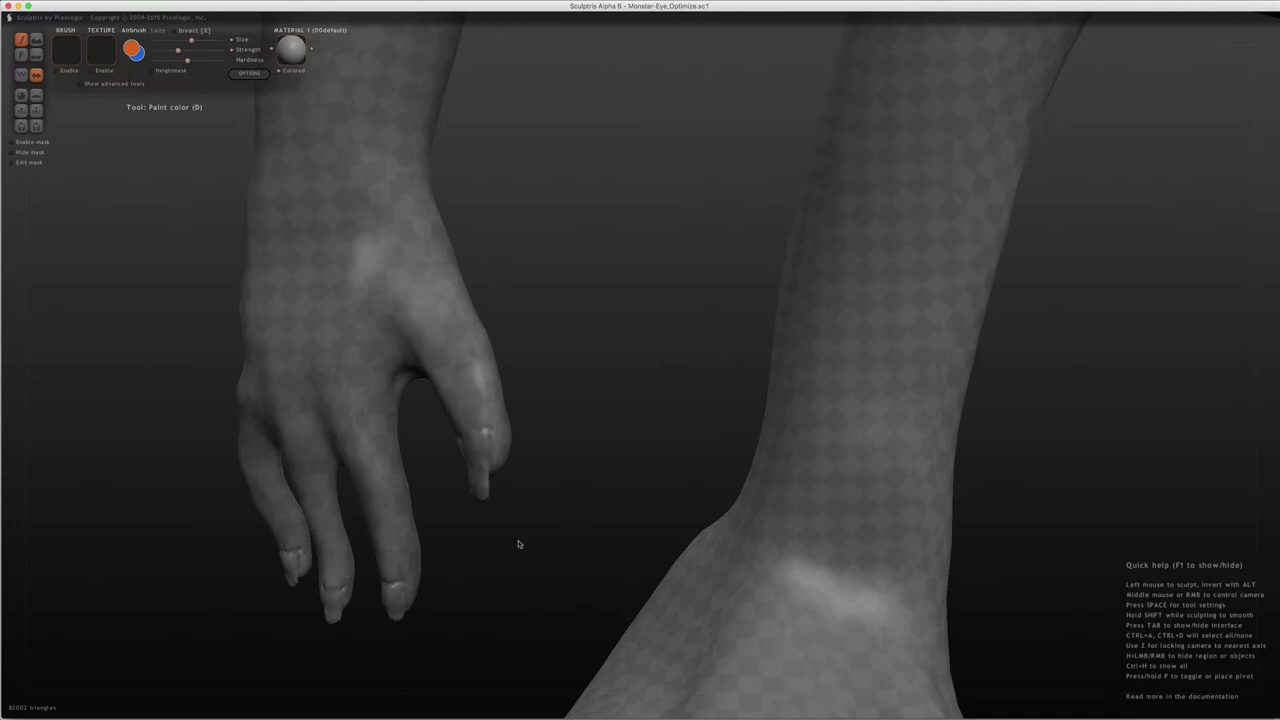
scroll(518, 544, down, 5)
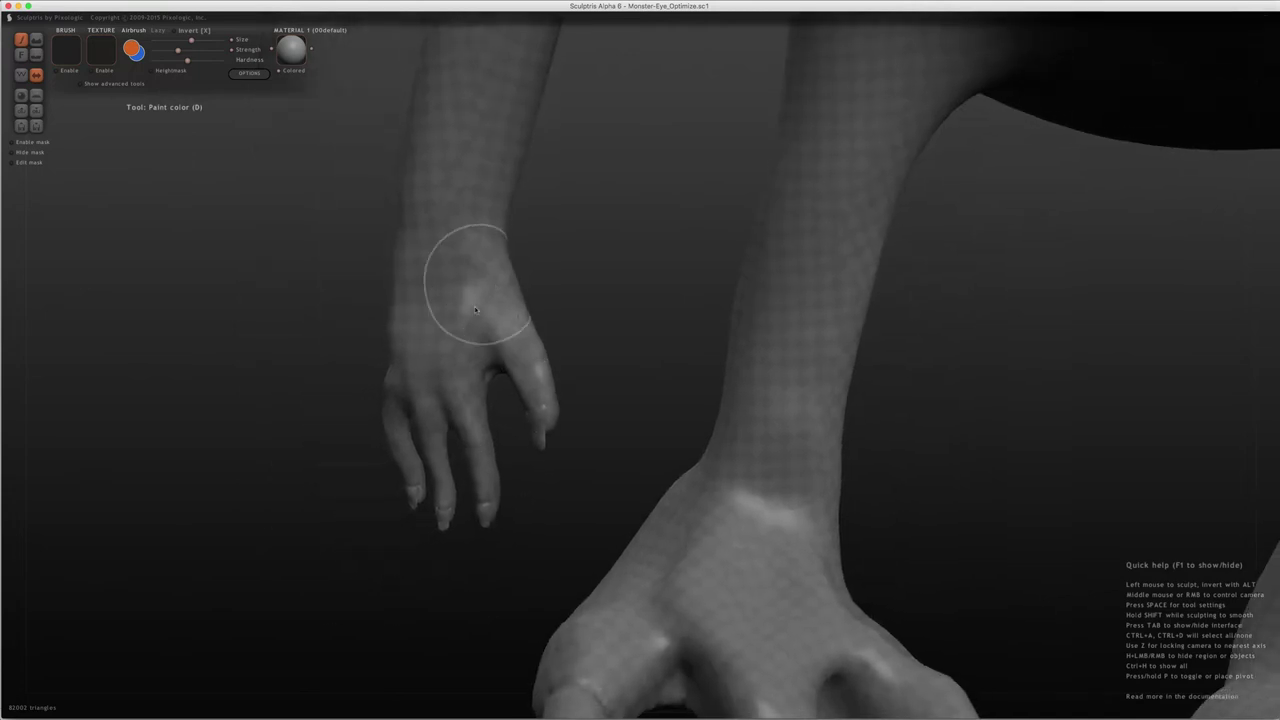
scroll(637, 329, down, 5)
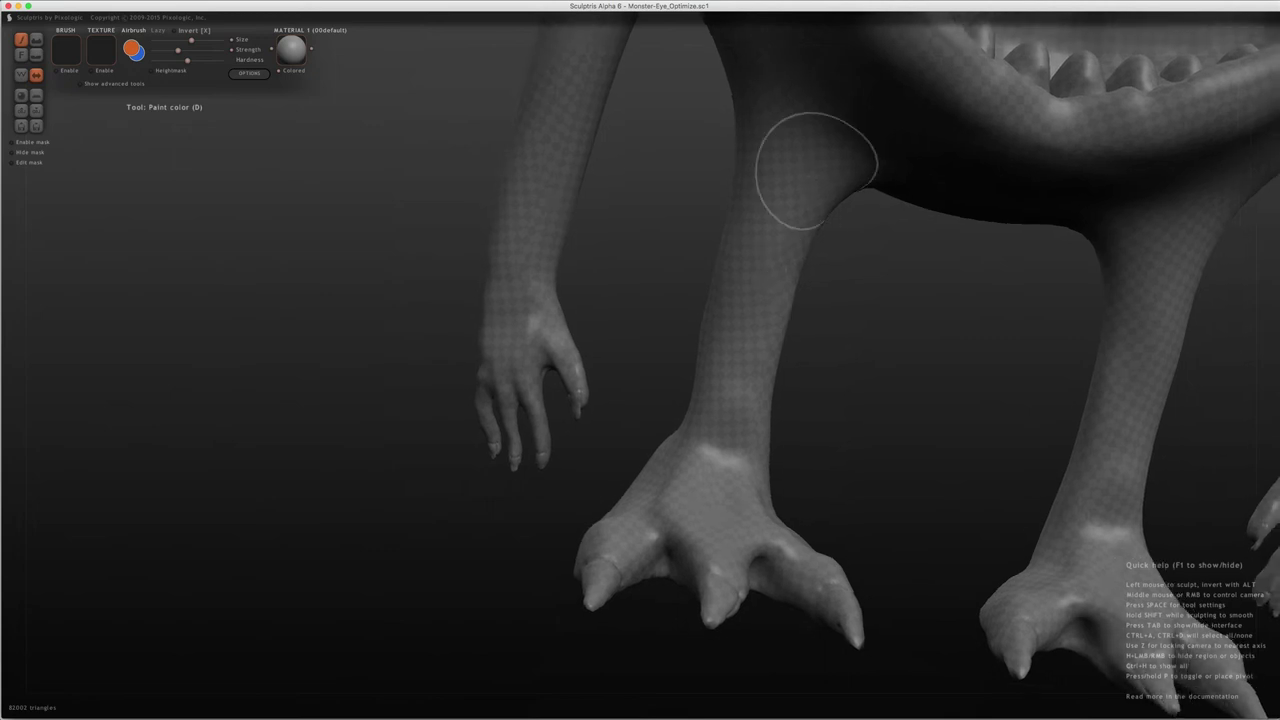
drag(760, 330, 1037, 414)
key(z)
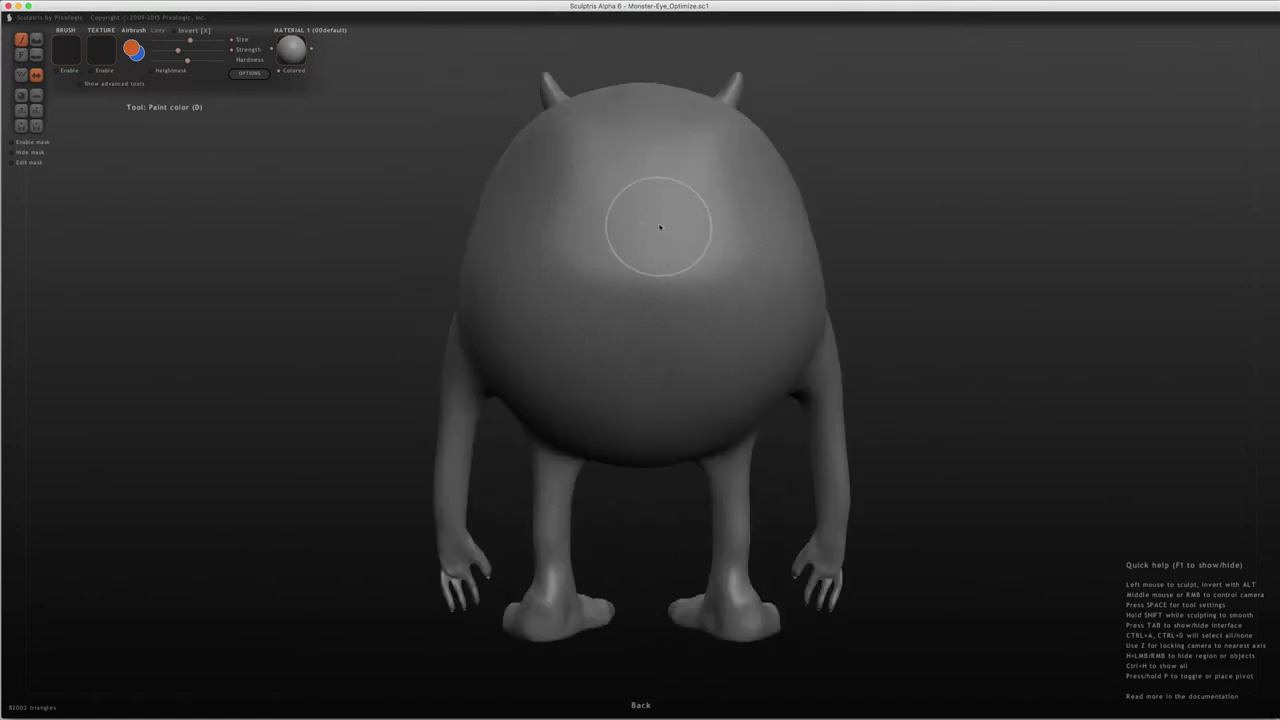
key(w)
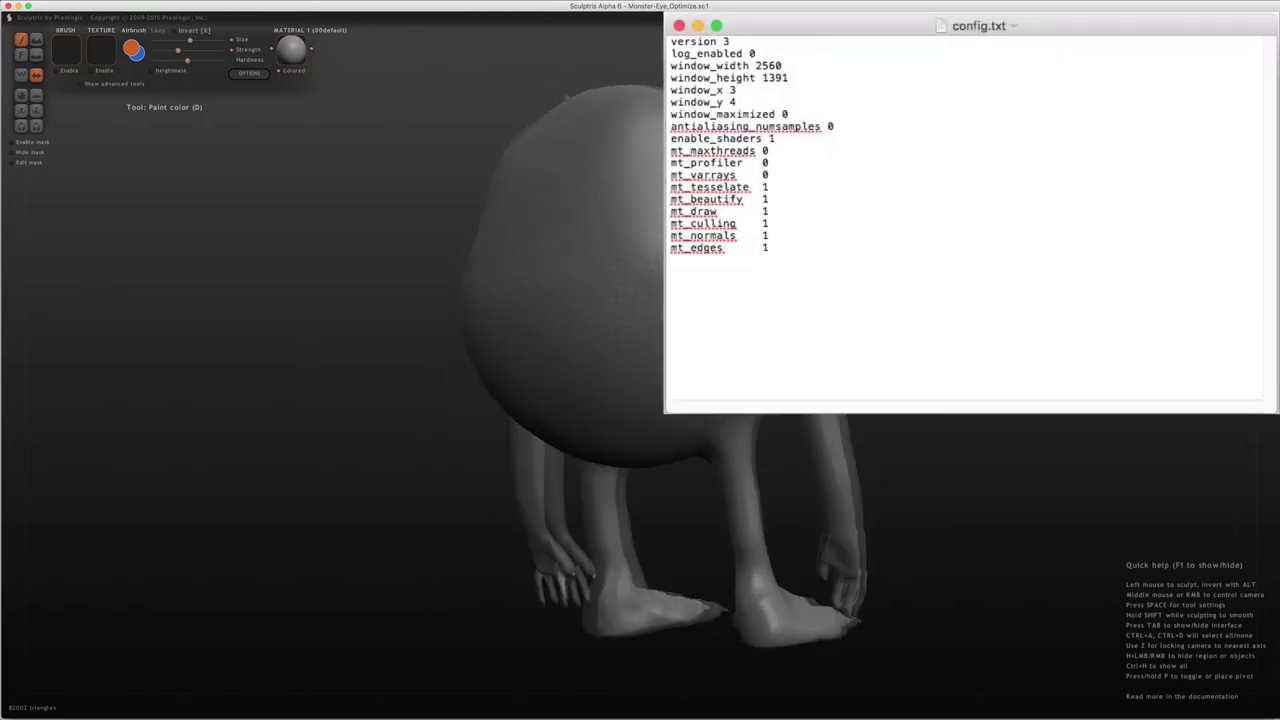
key(z)
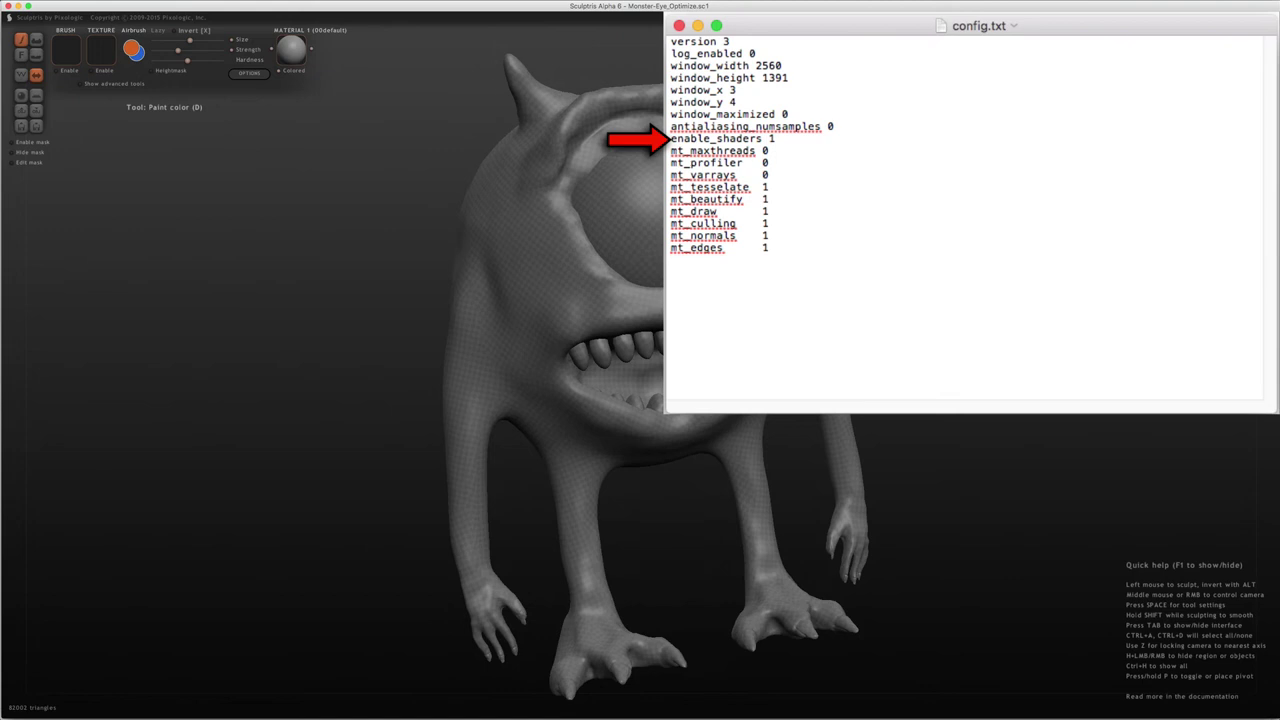
key(z)
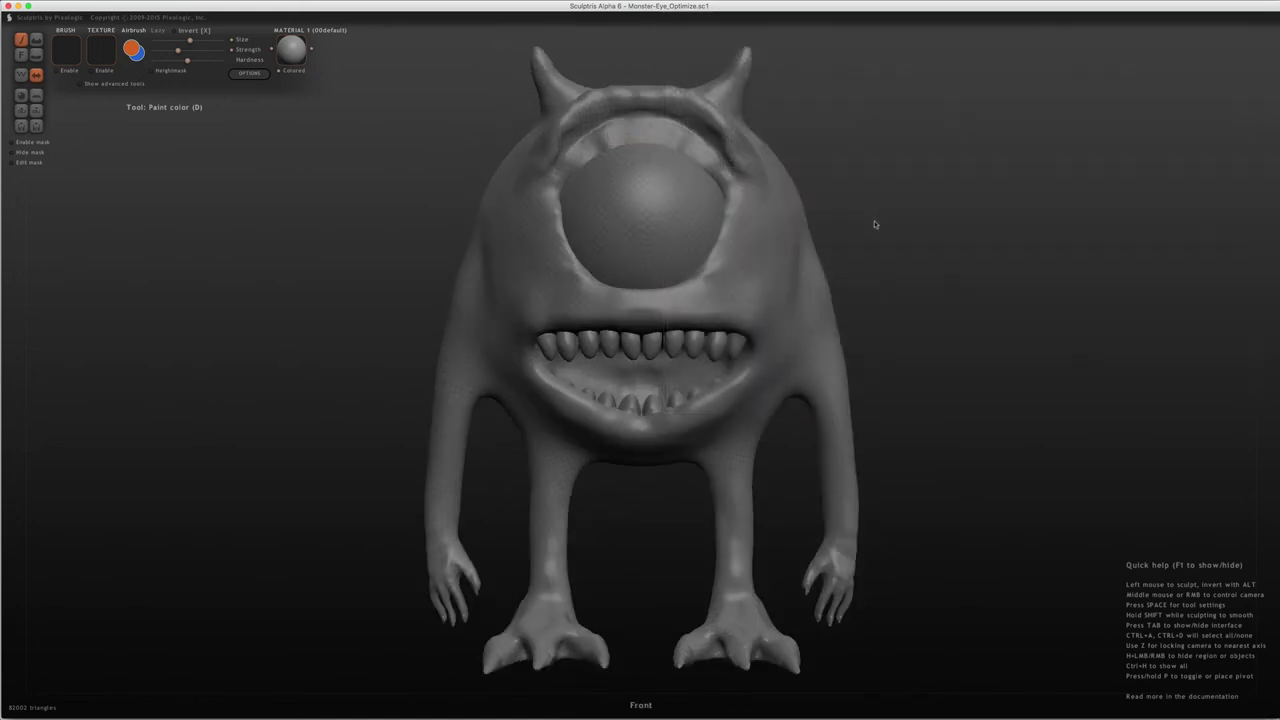
- Save the paint-ready model as Monster-Eye-2048 in the Lesson17_Intro_Paint folder
middle_drag(874, 224, 903, 82)
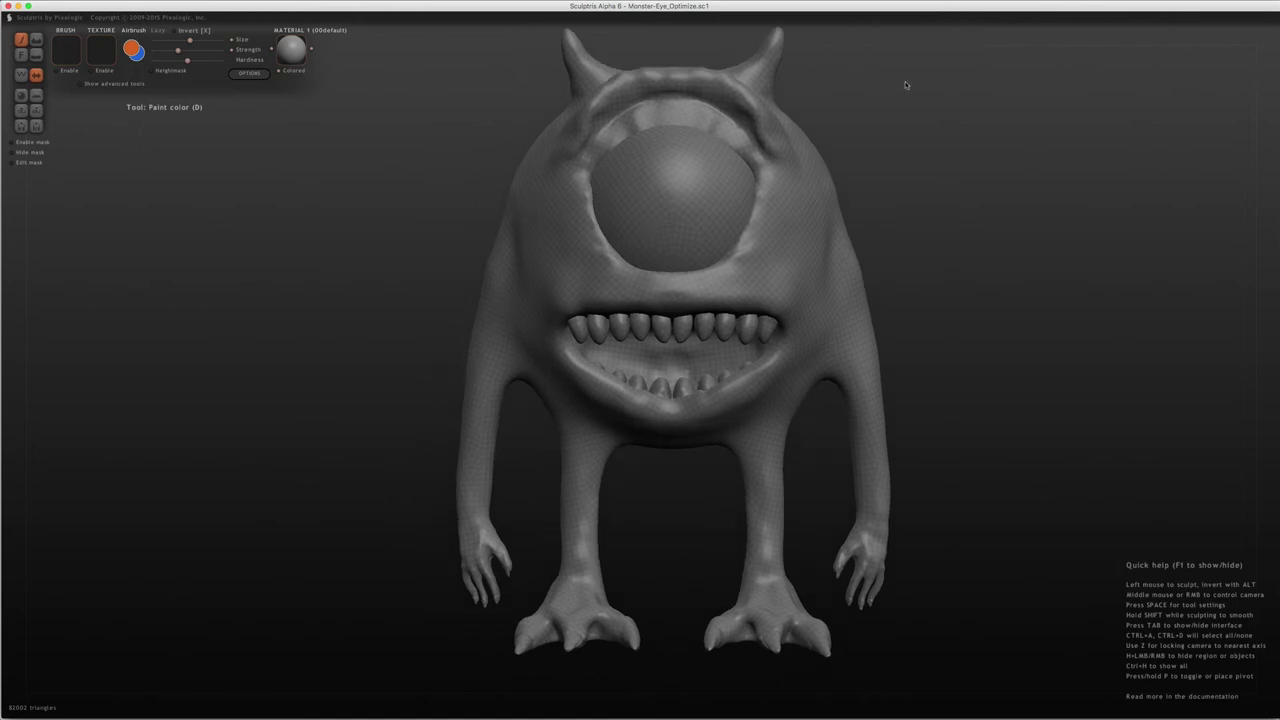
click(36, 126)
text(Monster)
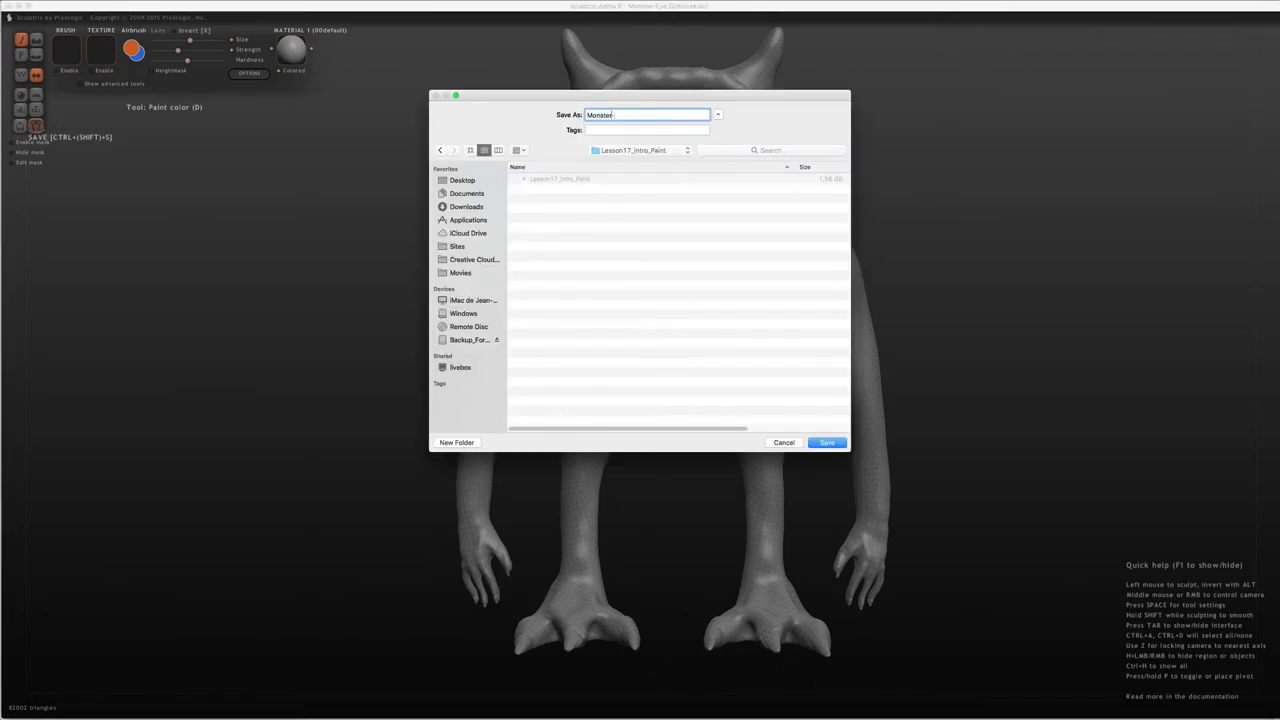
text(-Eye-2048)
click(826, 442)
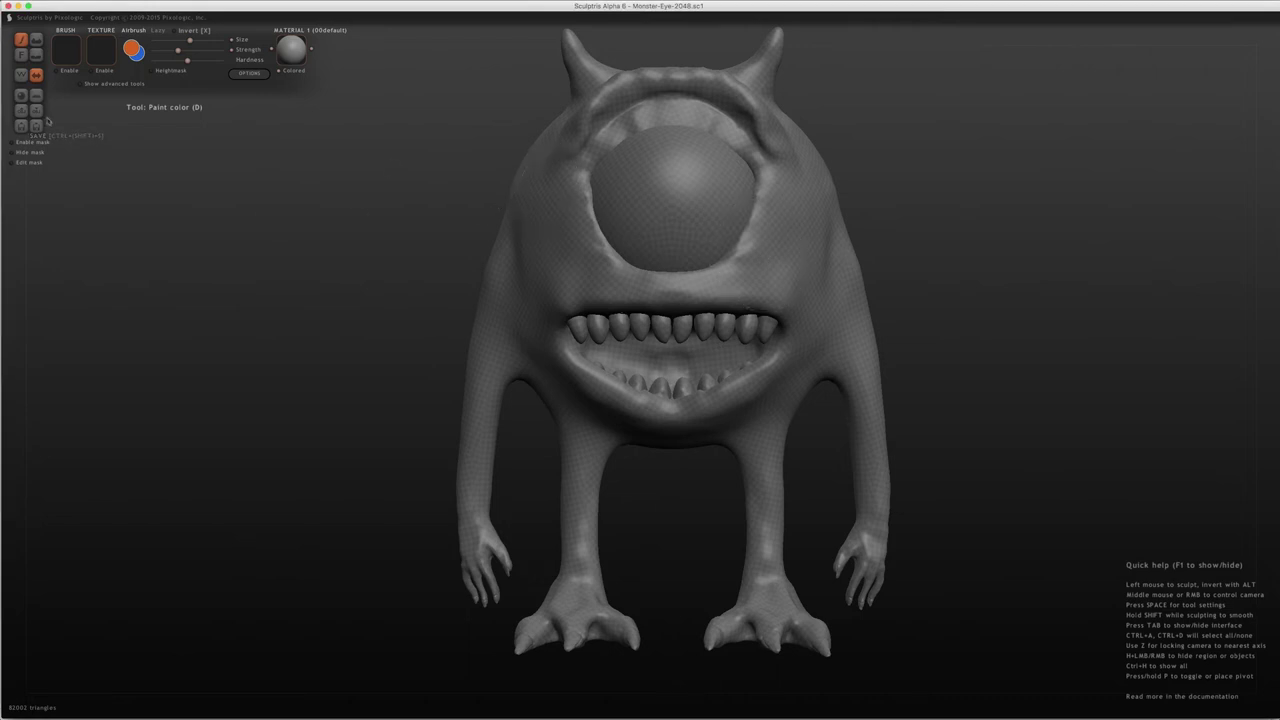
- Start a new sphere scene, then open Monster-Eye_Optimize.sc1 from the Lesson16_Optimisation folder as a new scene
click(22, 96)
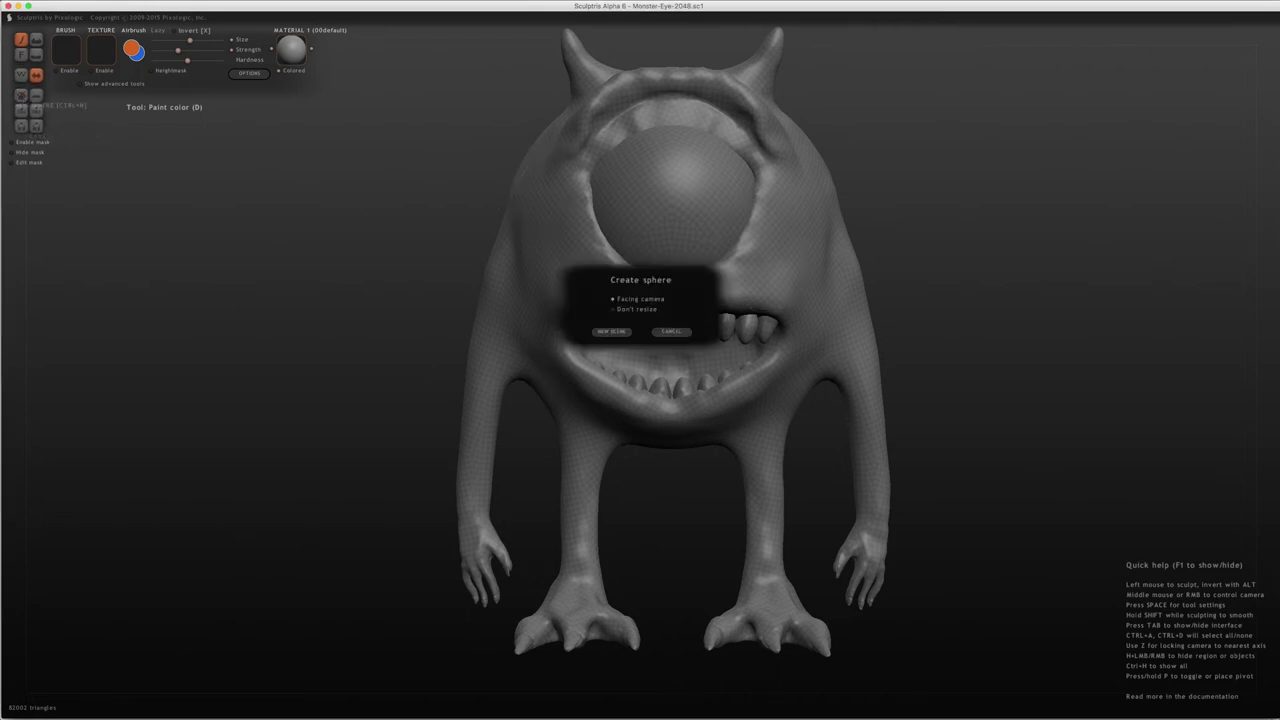
click(612, 331)
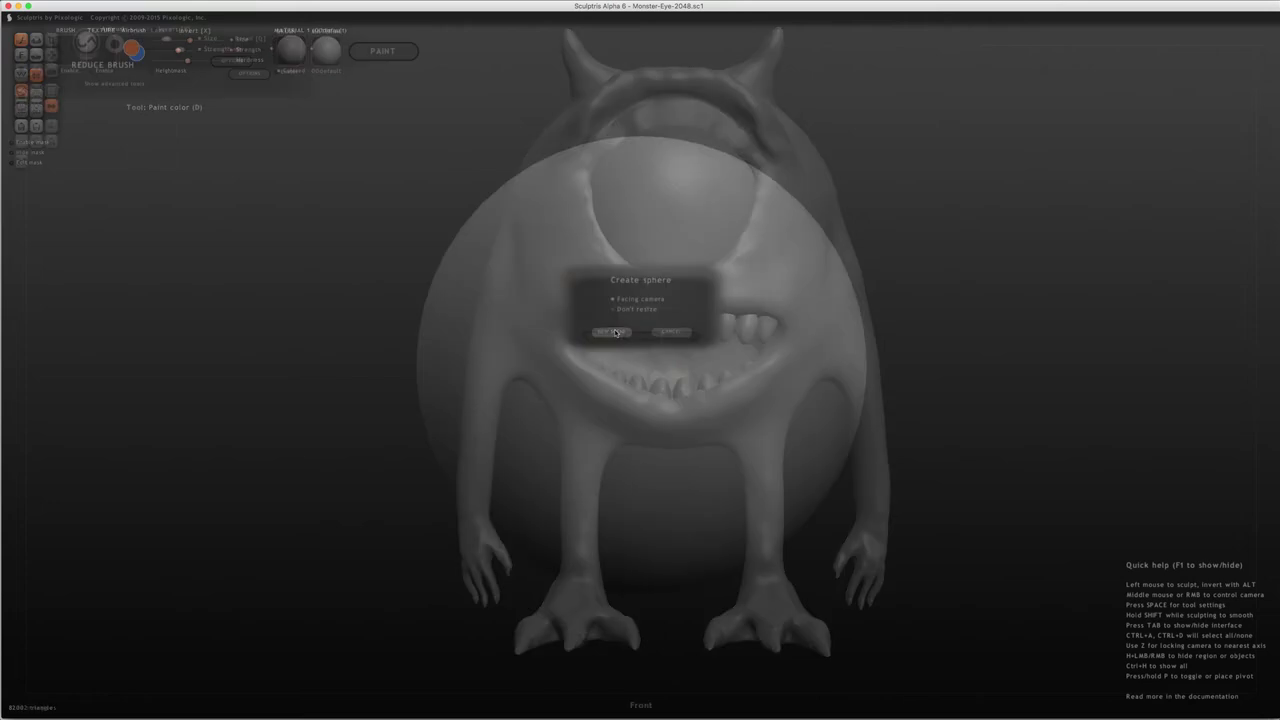
click(36, 141)
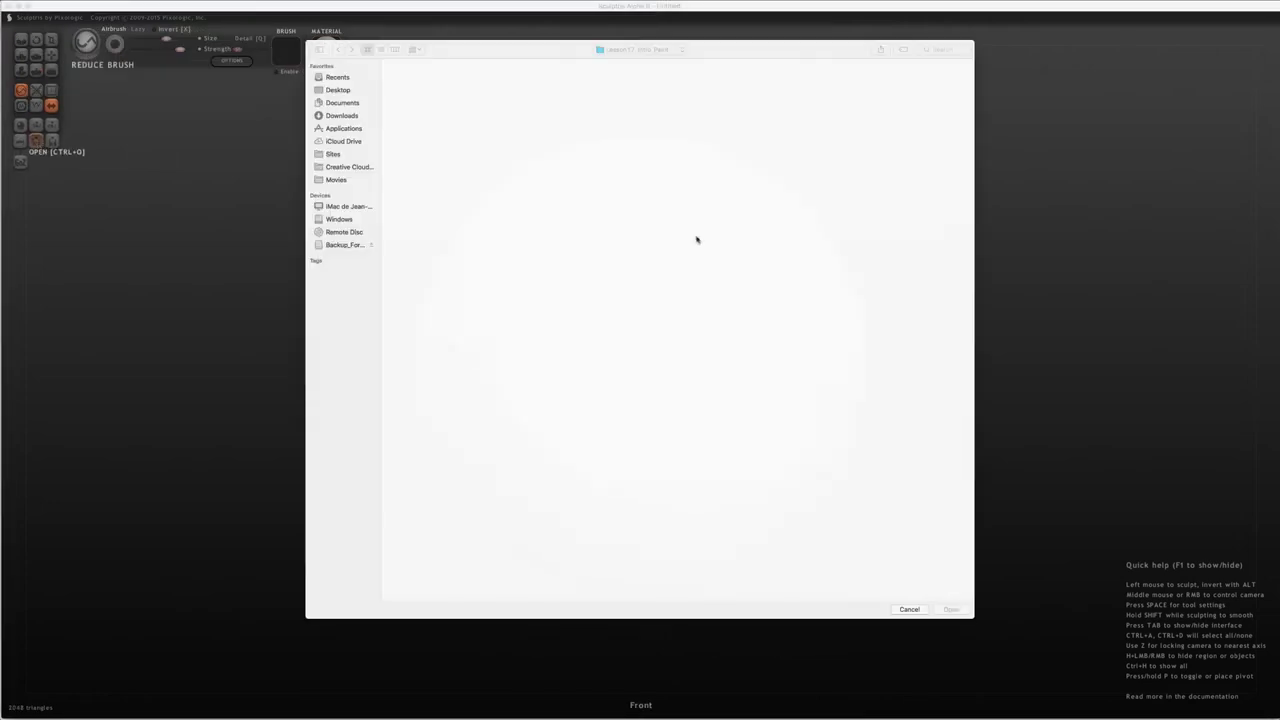
click(646, 42)
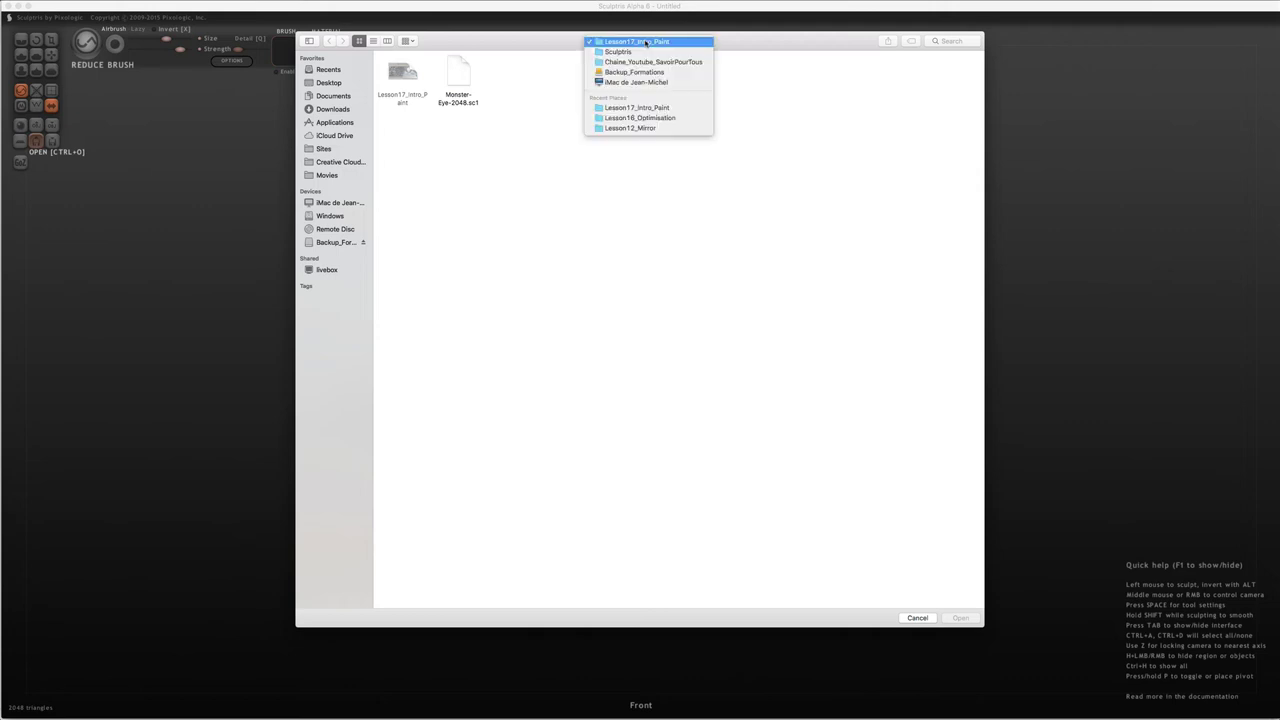
click(646, 52)
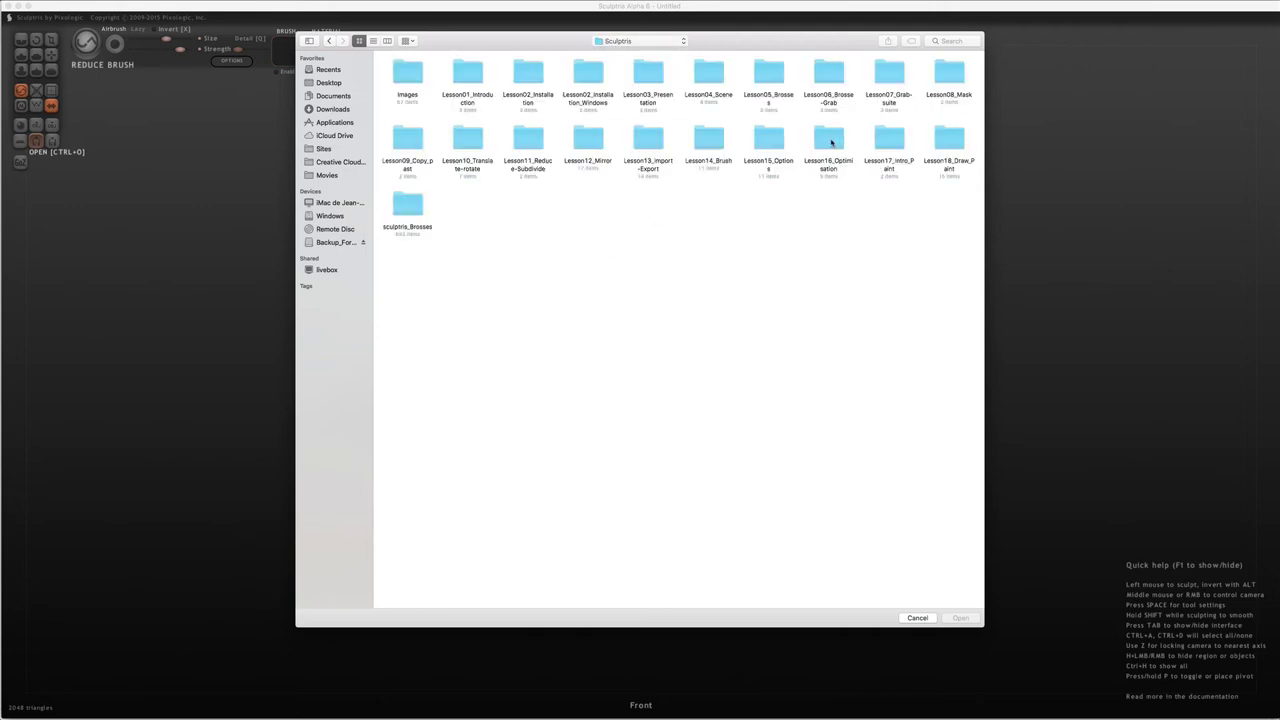
double_click(830, 140)
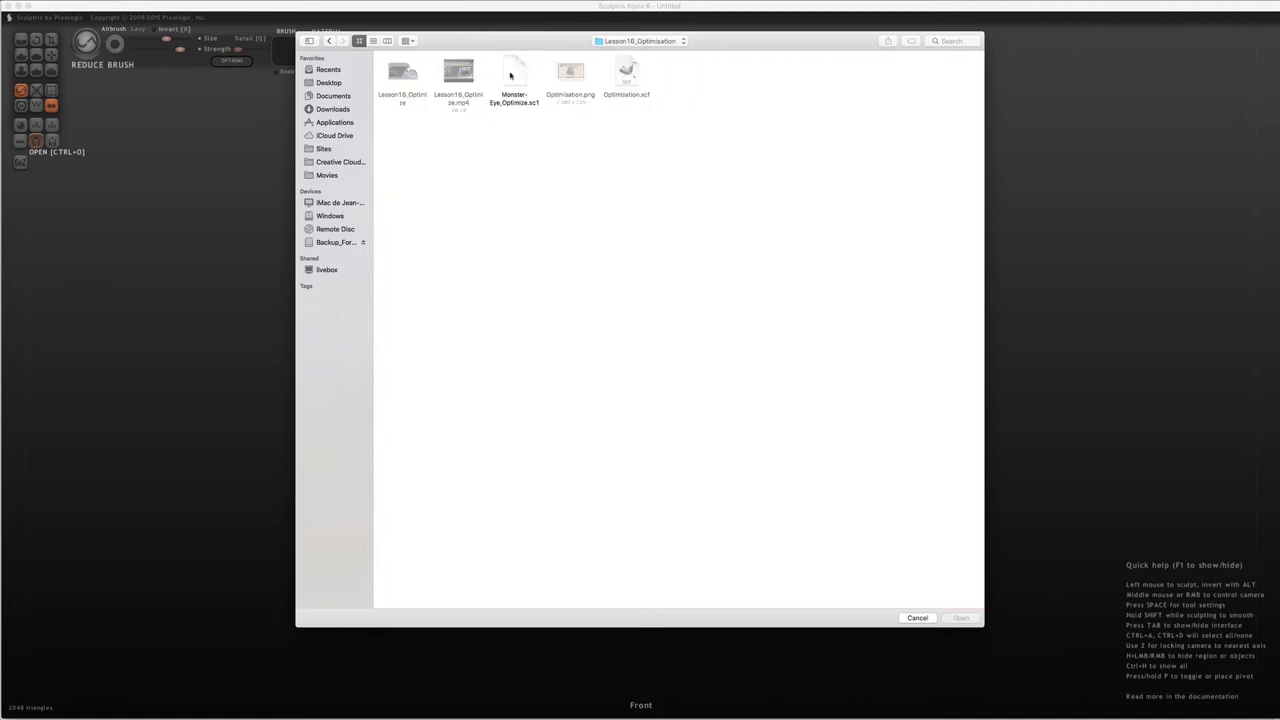
click(510, 76)
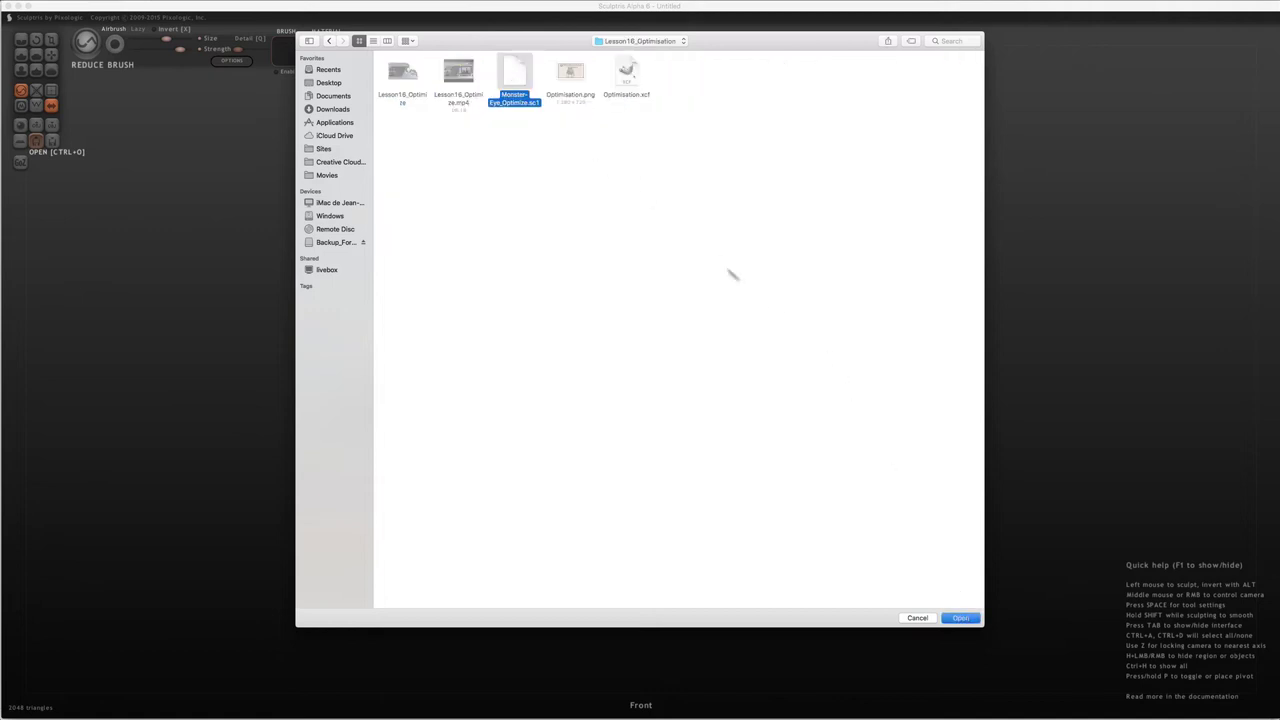
key(Return)
click(598, 333)
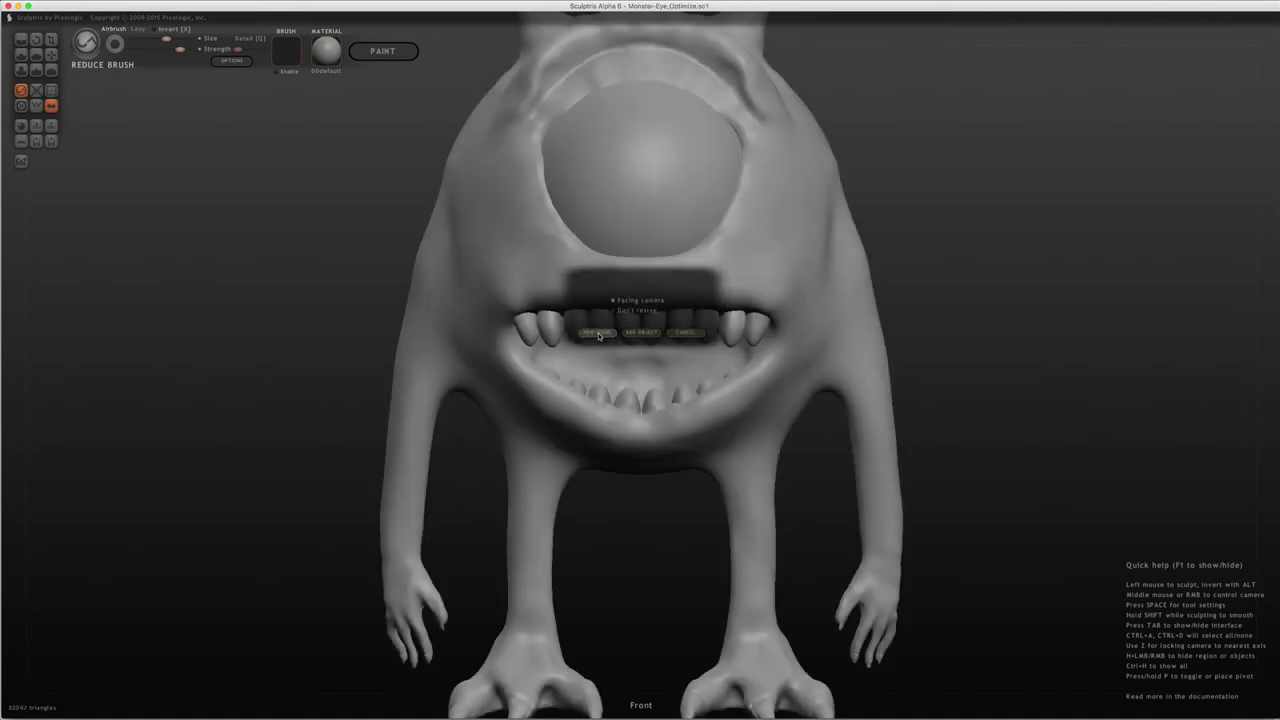
- Switch the reopened monster to paint mode, building its mapping at a resolution of 256 with tight mapping enabled
click(390, 55)
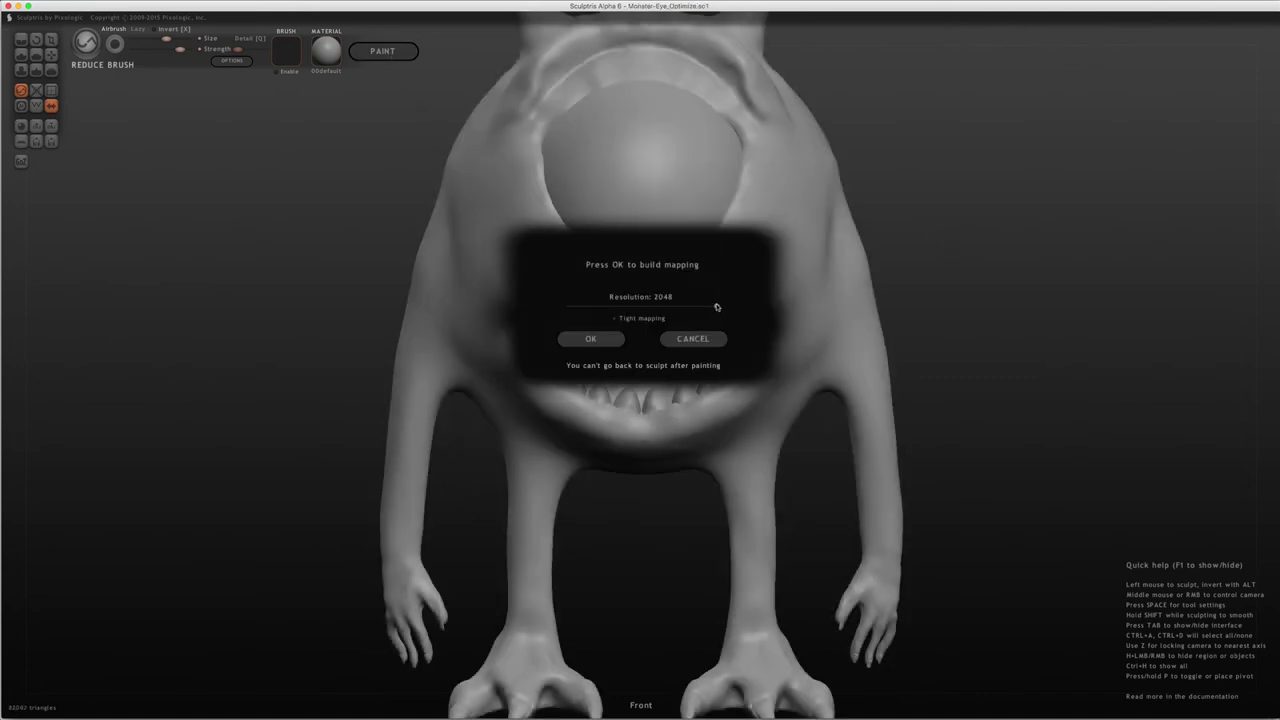
drag(716, 307, 494, 307)
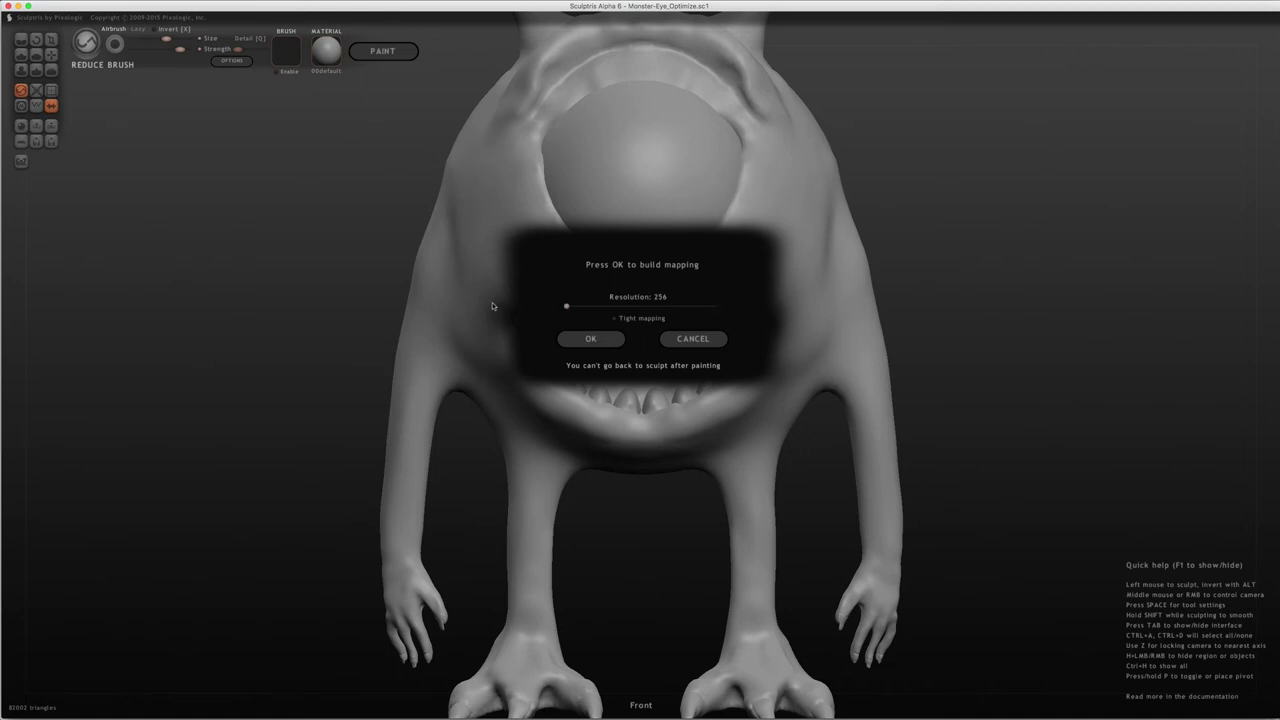
click(592, 339)
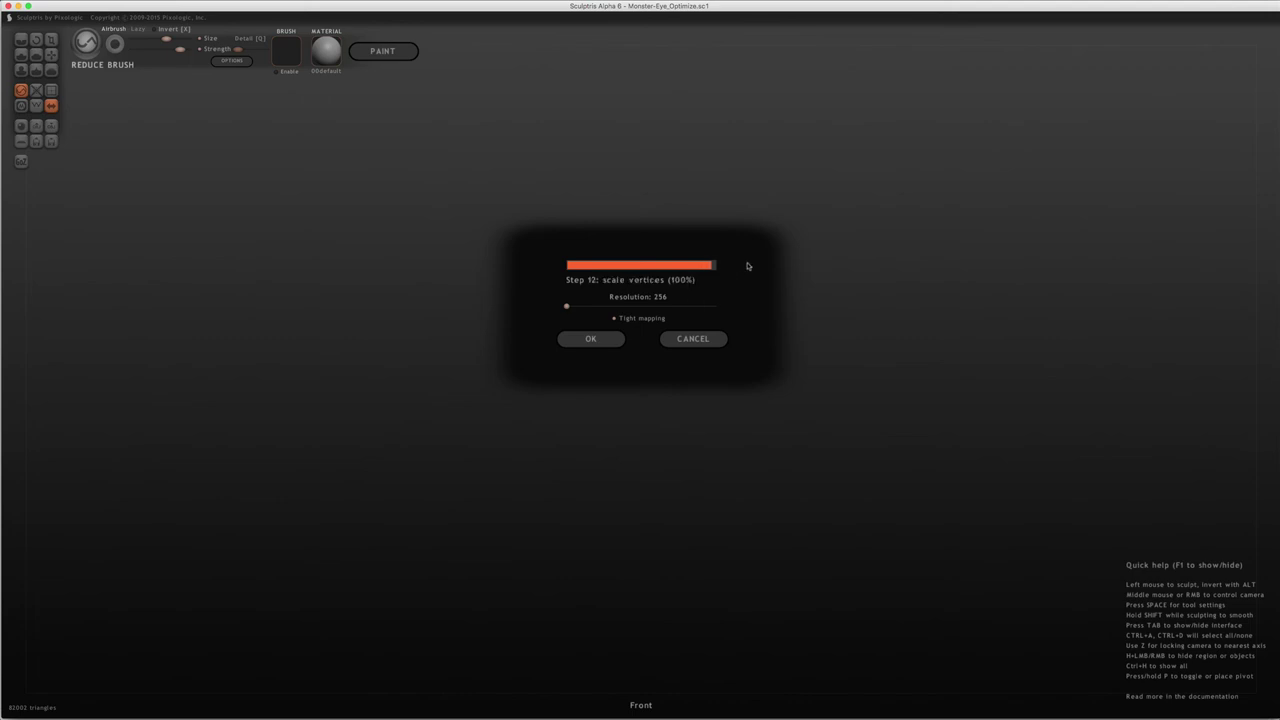
key(Return)
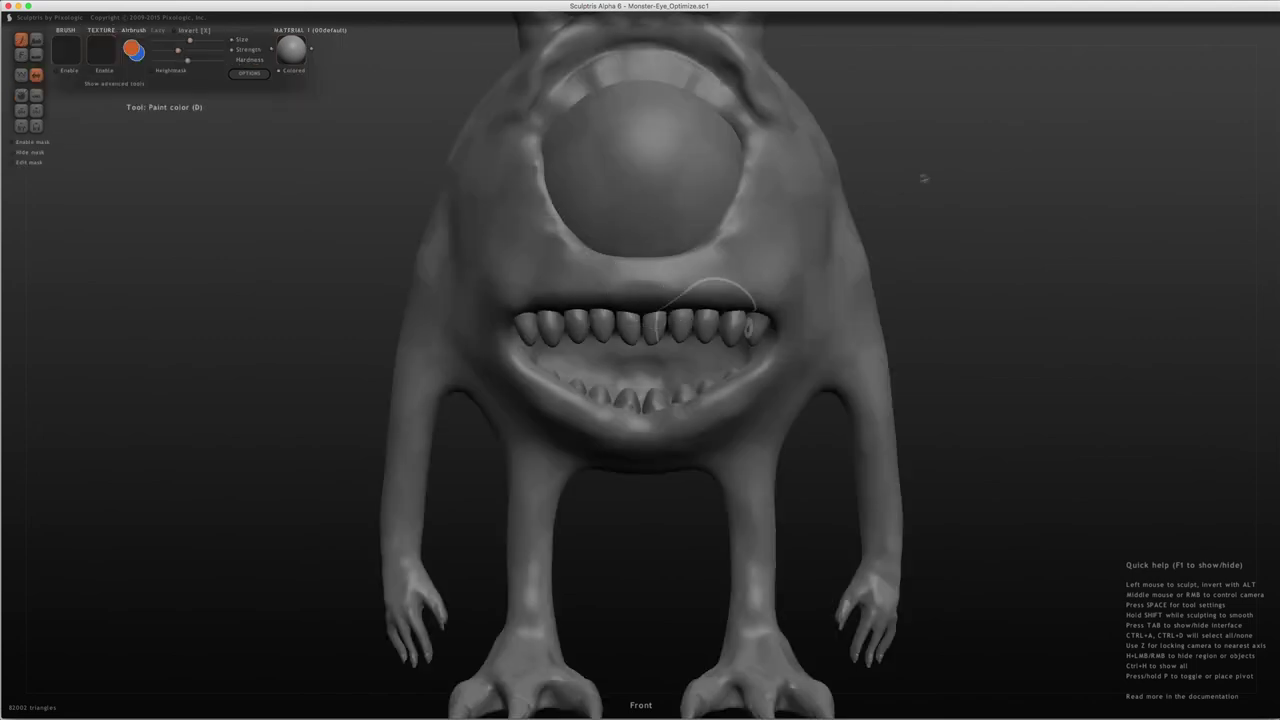
- Inspect the 256-resolution mapping on the monster's body, eye and arms from the side, back and front
right_drag(954, 196, 781, 225)
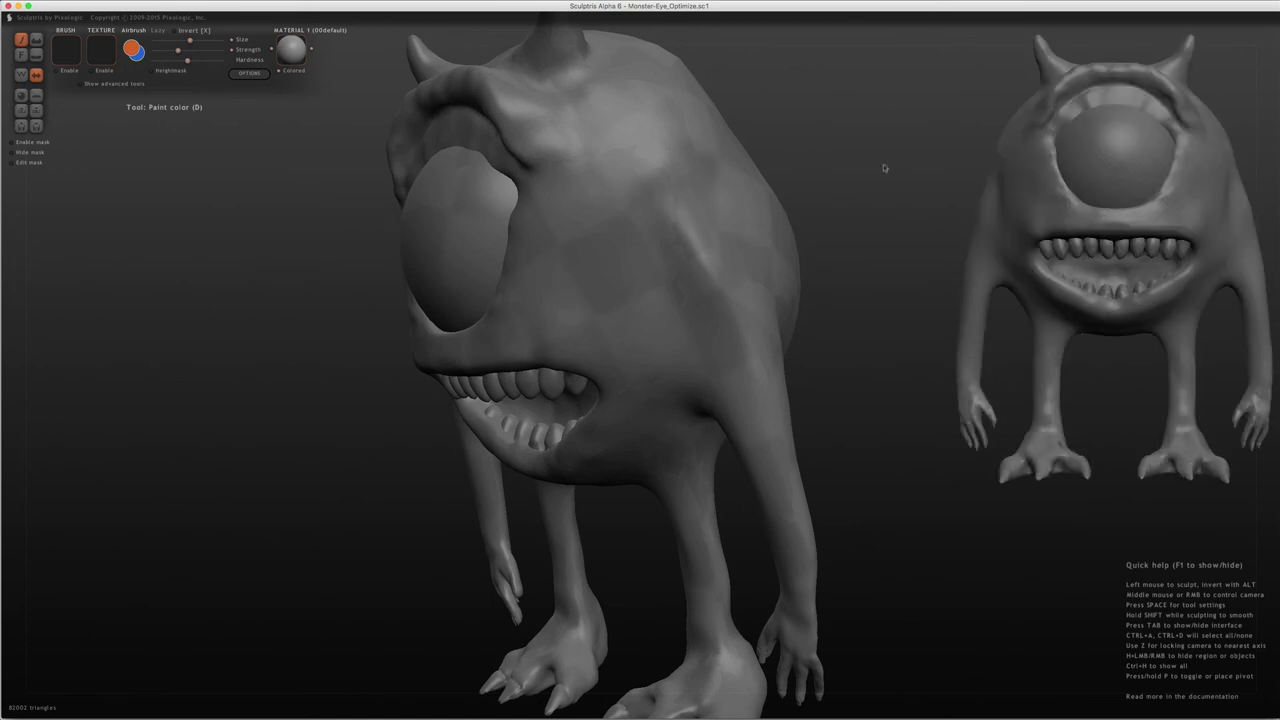
mouse_move(850, 318)
right_down()
mouse_move(894, 286)
mouse_move(934, 314)
mouse_move(863, 346)
mouse_move(709, 177)
right_up()
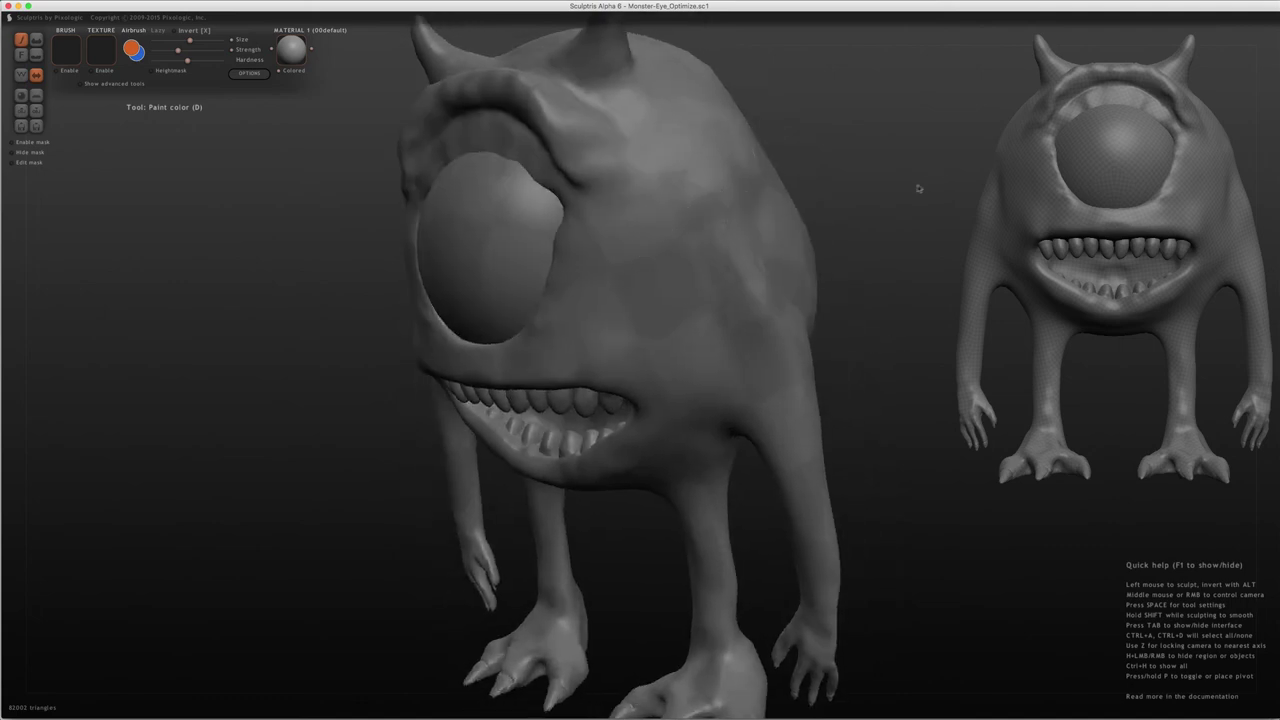
mouse_move(920, 200)
right_down()
mouse_move(823, 206)
mouse_move(623, 277)
right_up()
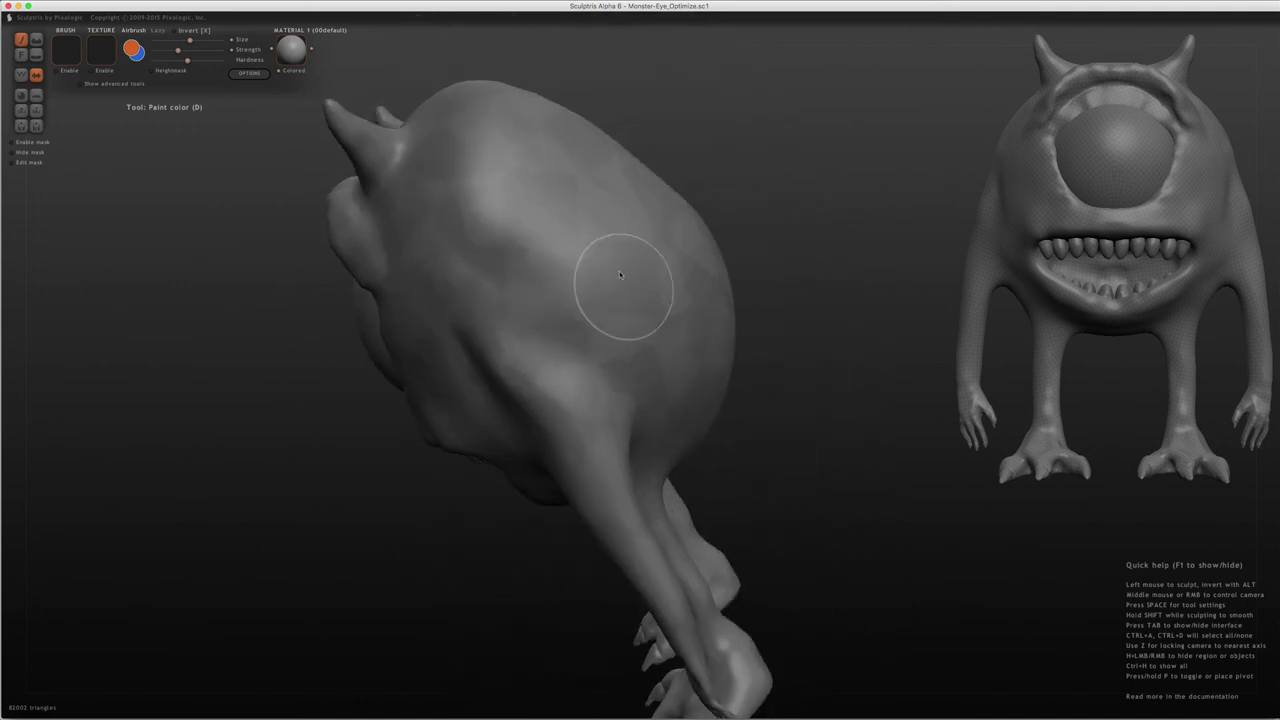
mouse_move(814, 303)
right_down()
mouse_move(927, 246)
mouse_move(1030, 253)
right_up()
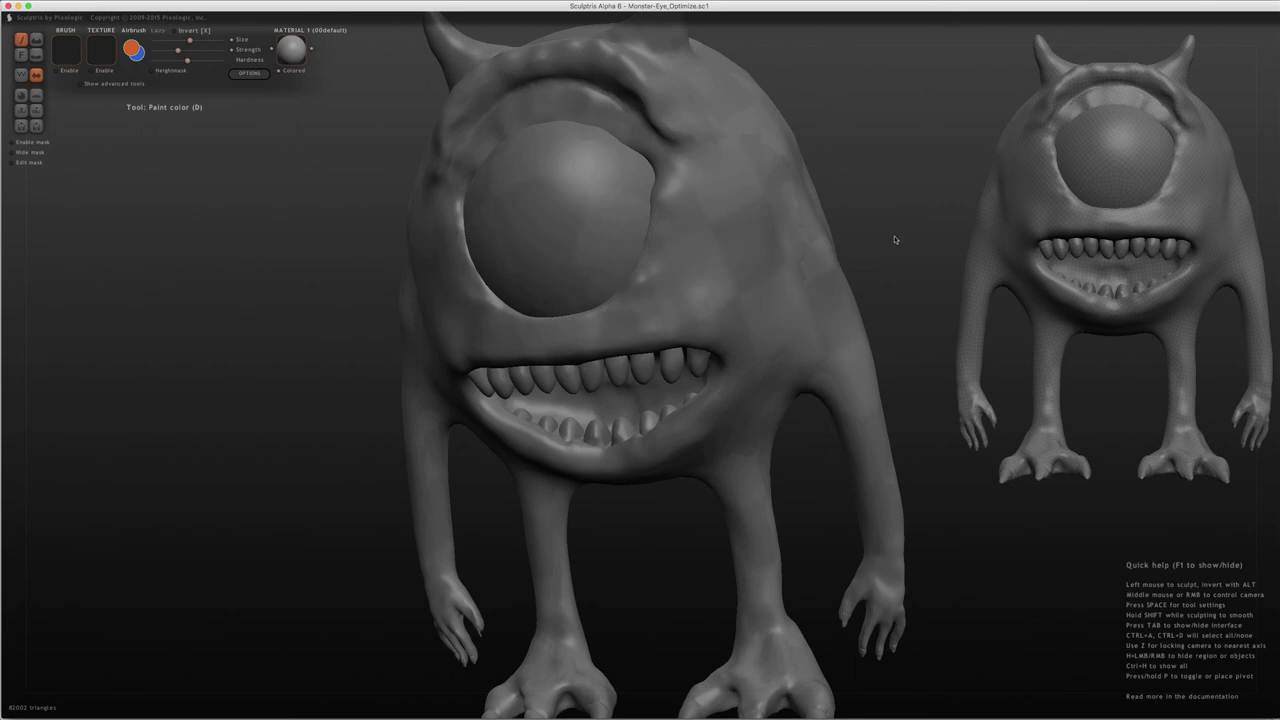
right_drag(891, 242, 910, 160)
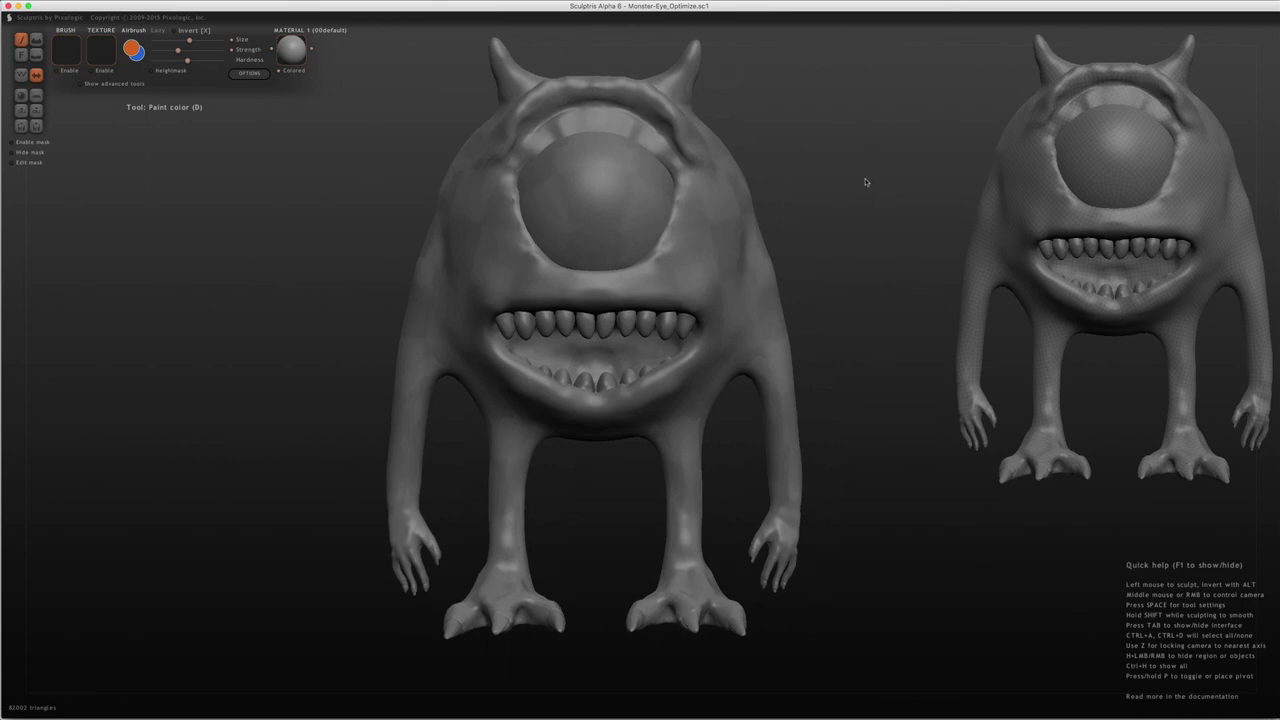